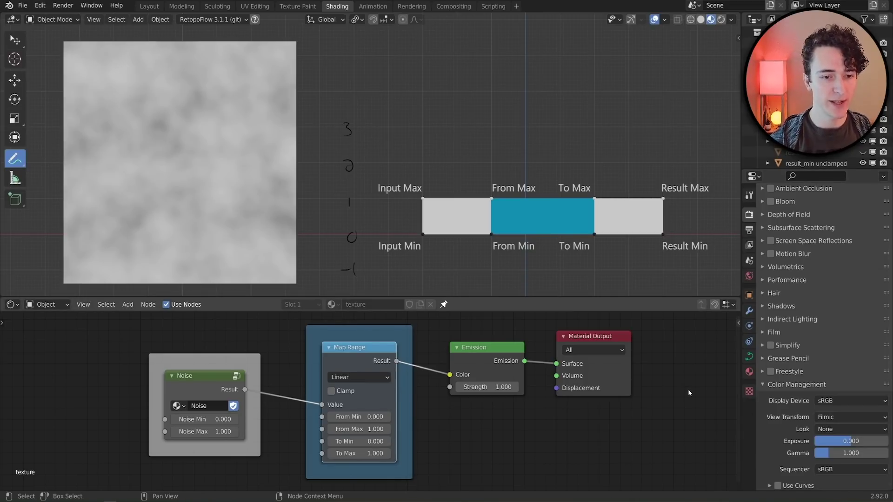
Raise the Noise node's Min and Max values and circle the cyan remap box in the diagram.
left_click(209, 378)
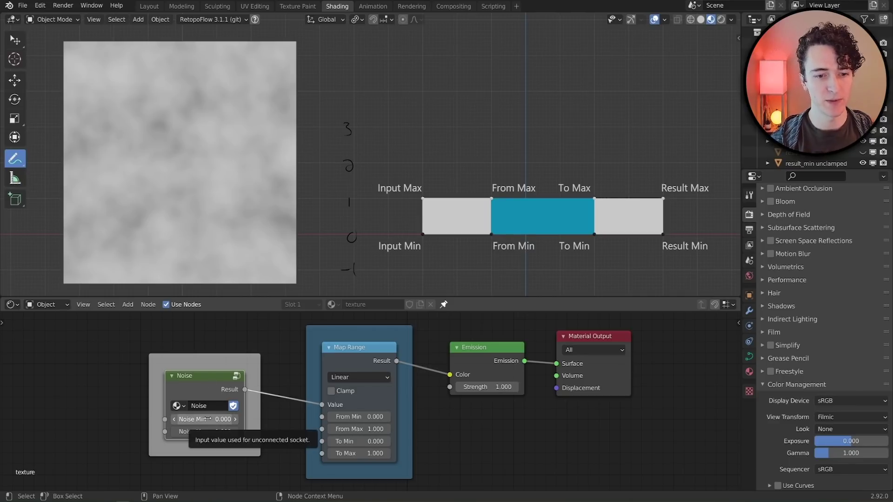
left_click_drag(209, 419, 224, 419)
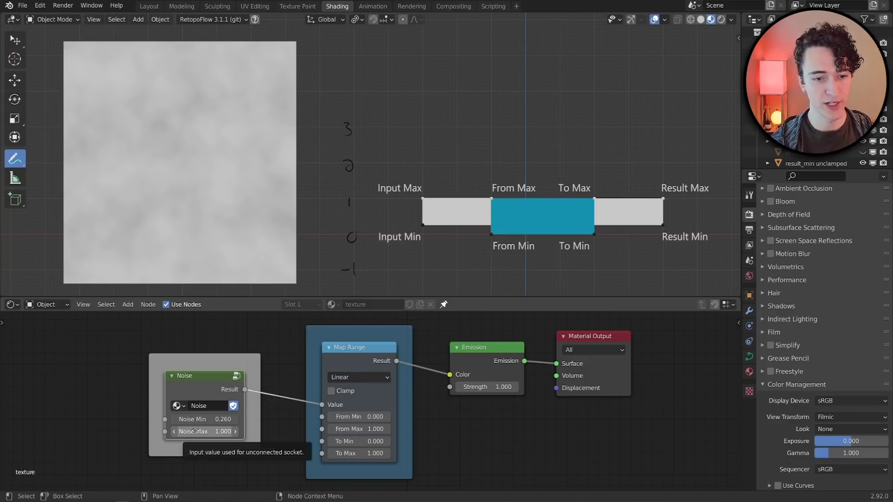
mouse_move(200, 432)
left_mouse_down()
mouse_move(227, 432)
mouse_move(194, 432)
left_mouse_up()
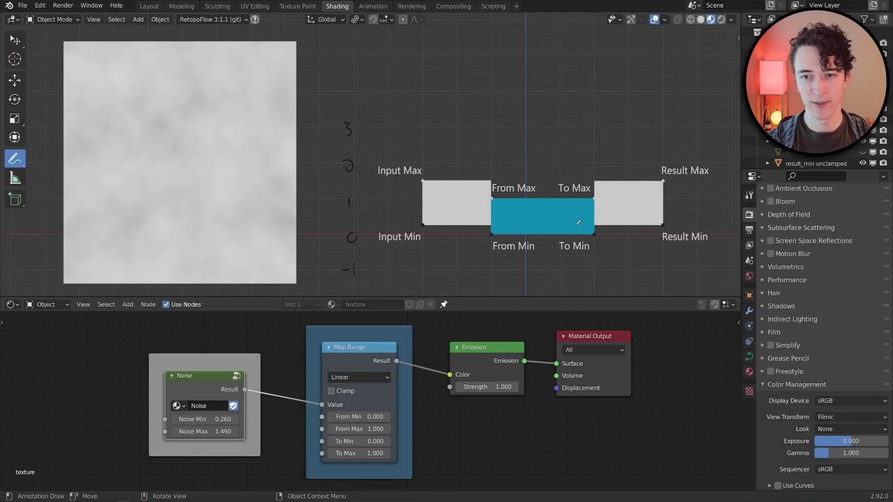
mouse_move(514, 195)
left_mouse_down()
mouse_move(581, 215)
mouse_move(543, 241)
mouse_move(499, 218)
mouse_move(484, 248)
mouse_move(543, 245)
mouse_move(569, 253)
left_mouse_up()
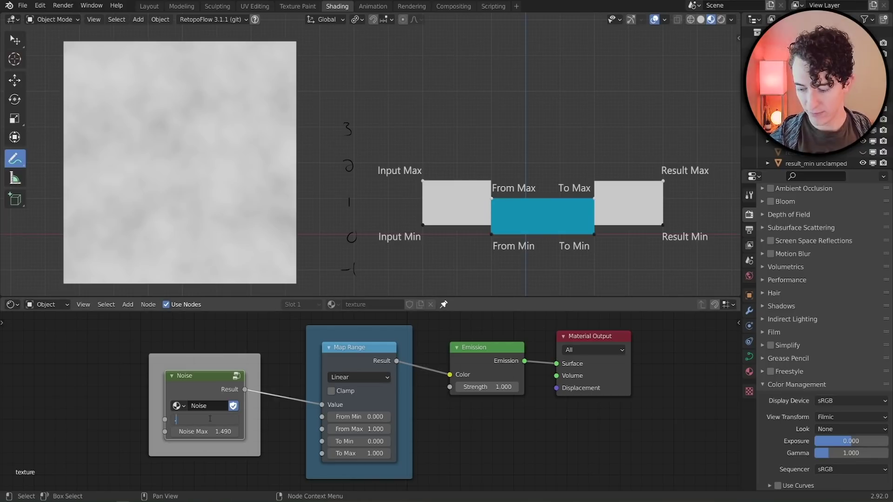
Set Noise Min to exactly 0.25 and Noise Max to 1.5.
left_click(174, 419)
left_click(210, 431)
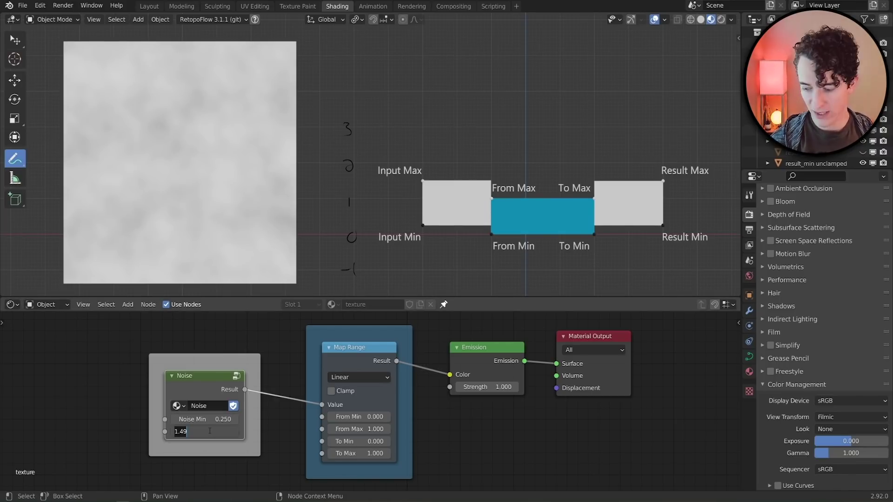
type("1.5")
key("Return")
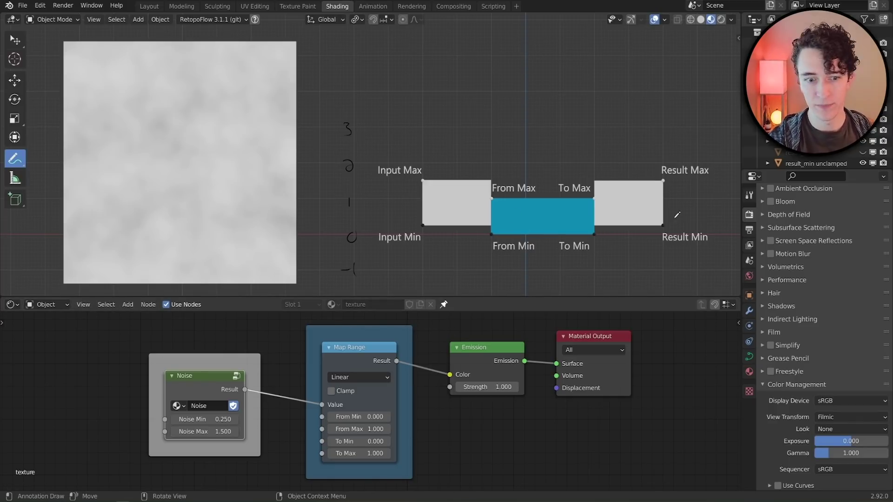
left_click_drag(675, 218, 696, 230)
left_click_drag(706, 218, 699, 229)
mouse_move(674, 175)
left_mouse_down()
mouse_move(676, 185)
mouse_move(689, 185)
left_mouse_up()
left_click(679, 184)
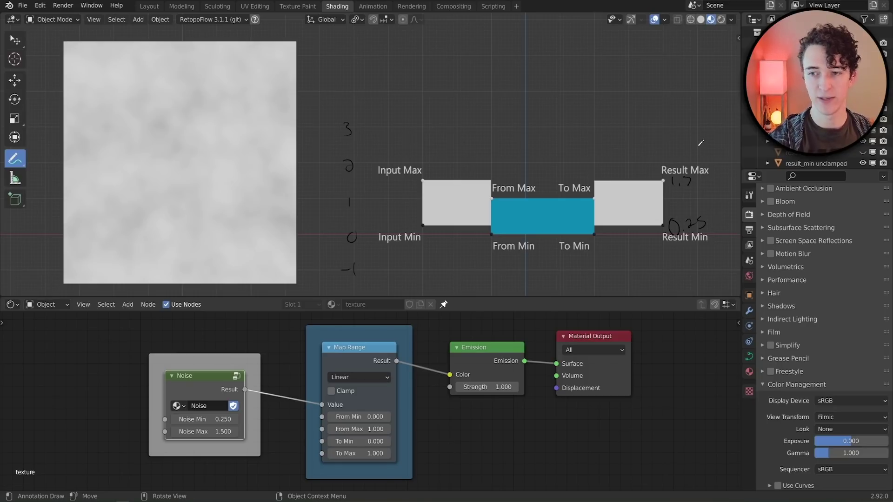
mouse_move(698, 190)
right_mouse_down()
mouse_move(699, 219)
mouse_move(719, 218)
right_mouse_up()
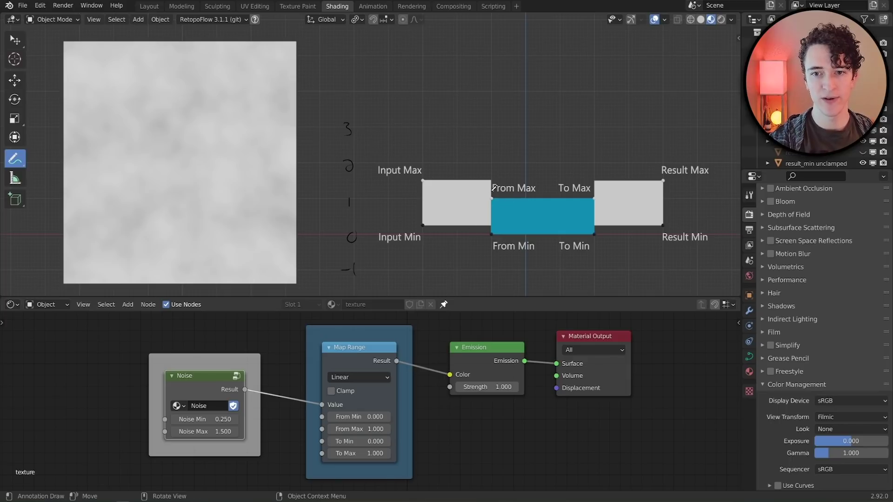
Circle the four corners of the blue remap box in the diagram.
left_click_drag(493, 191, 493, 195)
mouse_move(590, 201)
left_mouse_down()
mouse_move(601, 192)
mouse_move(591, 200)
left_mouse_up()
left_click_drag(492, 228, 494, 240)
left_click_drag(600, 230, 586, 232)
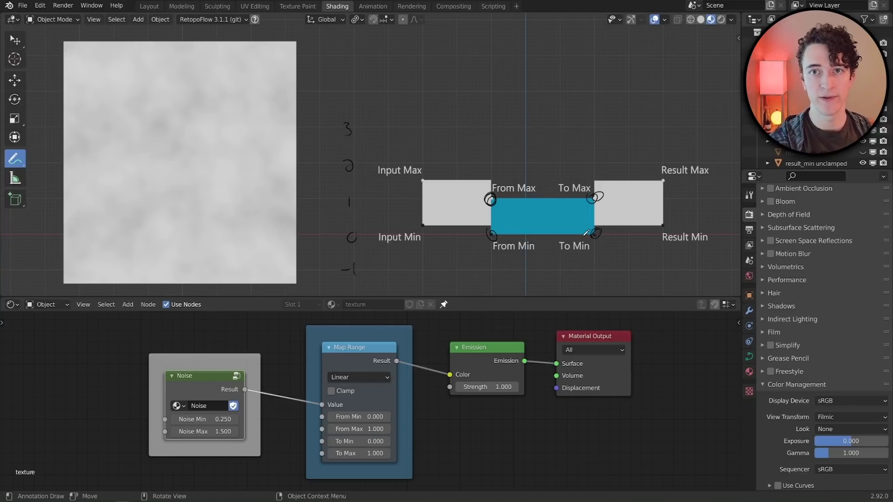
Set Map Range From Min 1, From Max 1.5, To Min 1 and To Max 1.5.
left_click(364, 417)
type("1")
key("Return")
left_click(361, 429)
type("1.5")
key("Return")
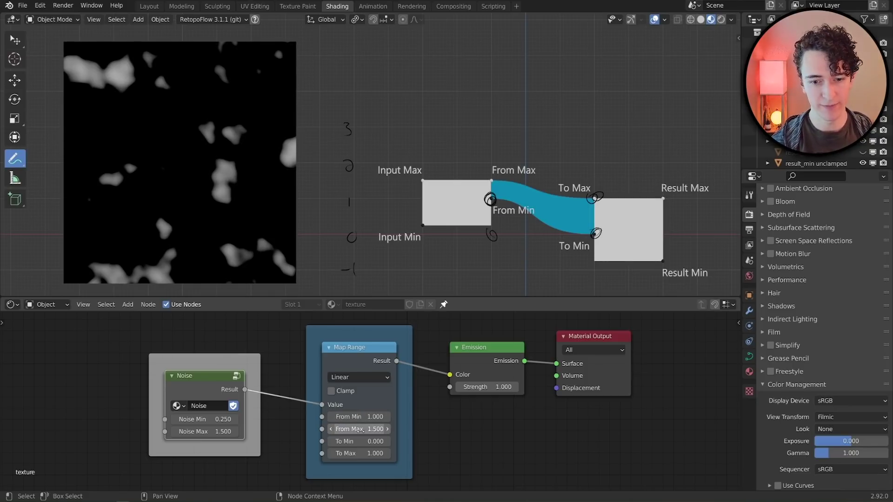
left_click(359, 442)
type("1")
key("Return")
left_click(360, 454)
type("1.5")
key("Return")
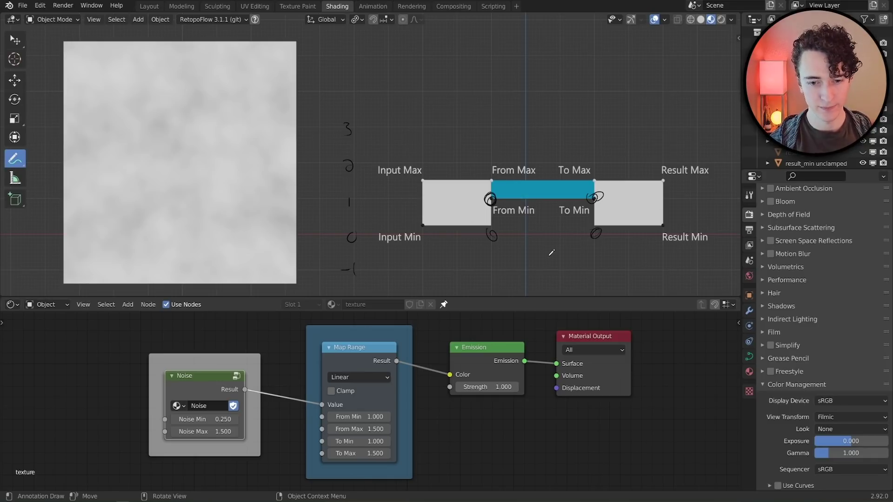
Set Map Range From Min back to 0 and To Max to 2.
left_click(354, 414)
type("0")
key("Return")
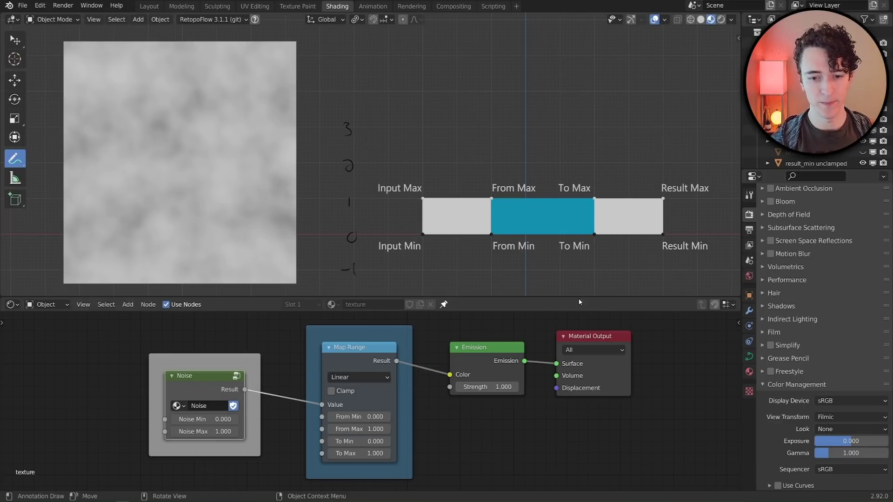
left_click(363, 452)
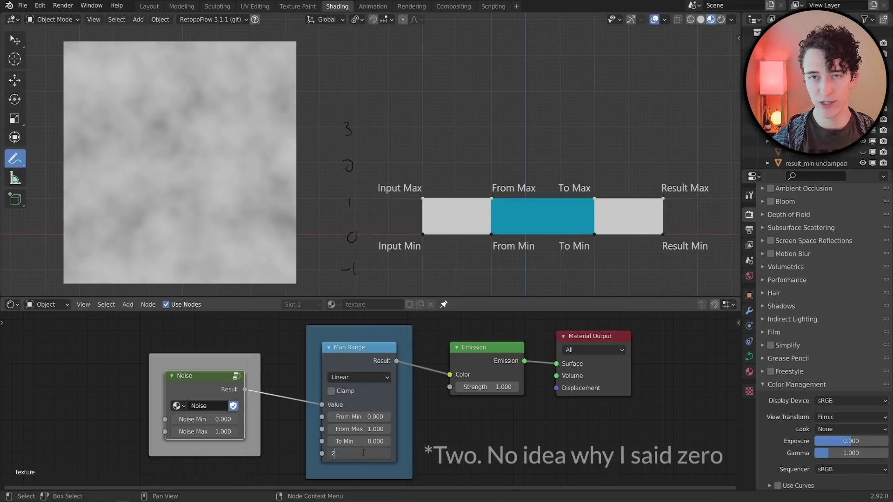
type("2")
key("Return")
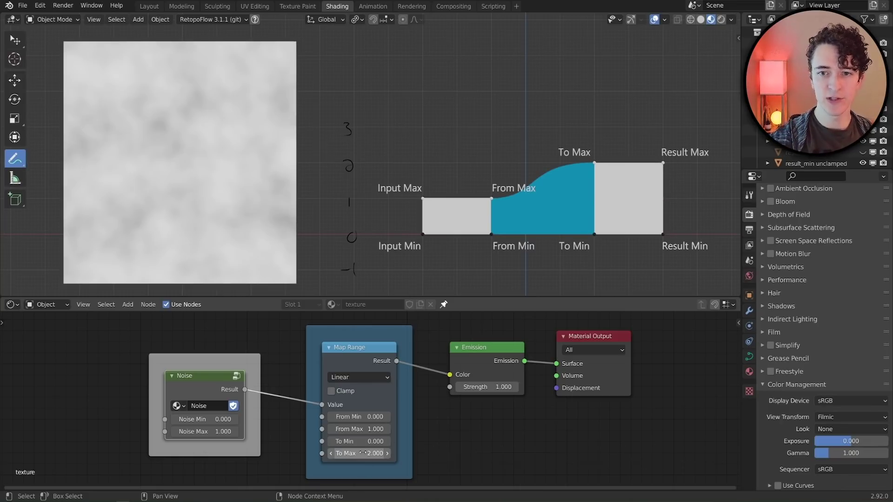
Circle the From Max, To Max, From Min and To Min points and the grey input box, and mark the noise texture.
left_click_drag(489, 199, 491, 194)
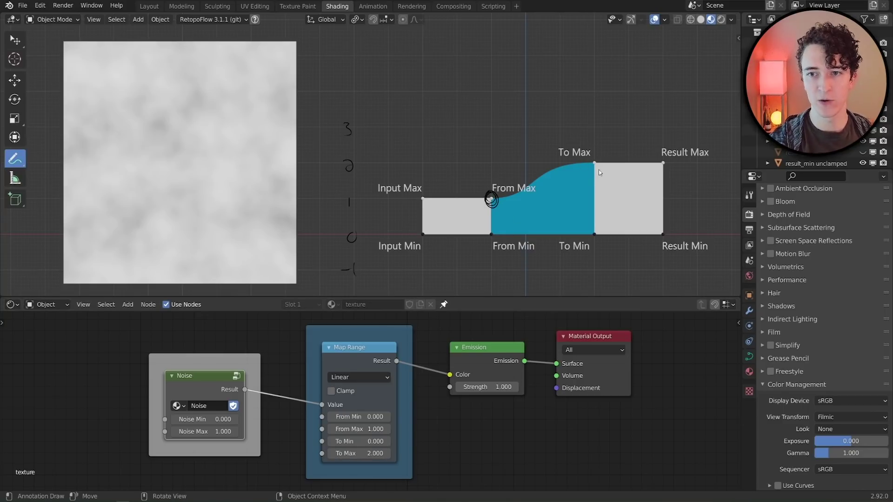
mouse_move(600, 157)
left_mouse_down()
mouse_move(590, 164)
mouse_move(598, 155)
left_mouse_up()
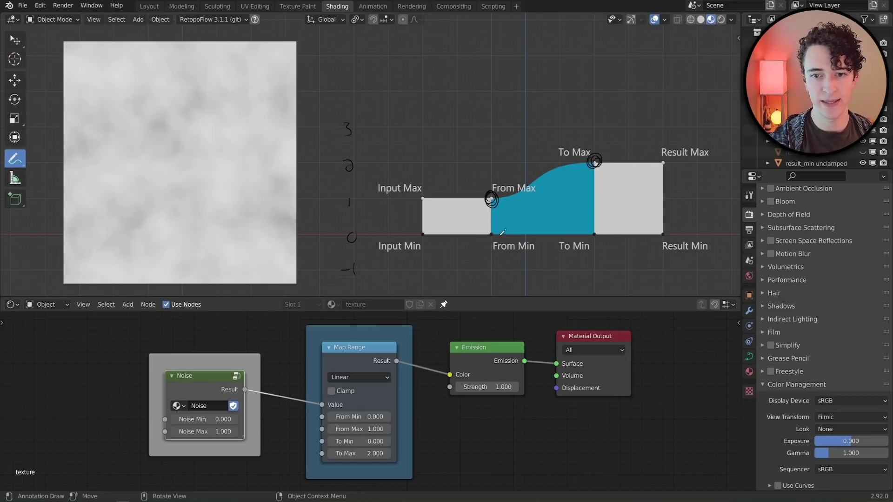
left_click_drag(492, 230, 495, 241)
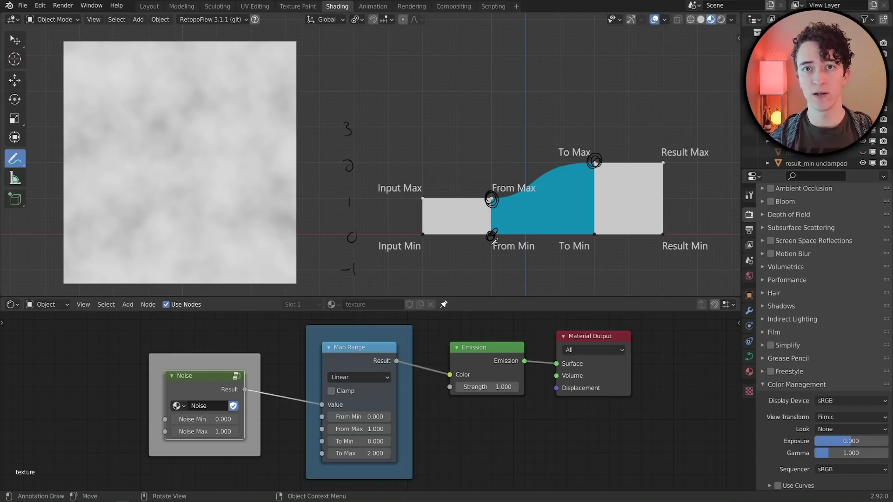
mouse_move(600, 229)
left_mouse_down()
mouse_move(591, 236)
mouse_move(601, 230)
left_mouse_up()
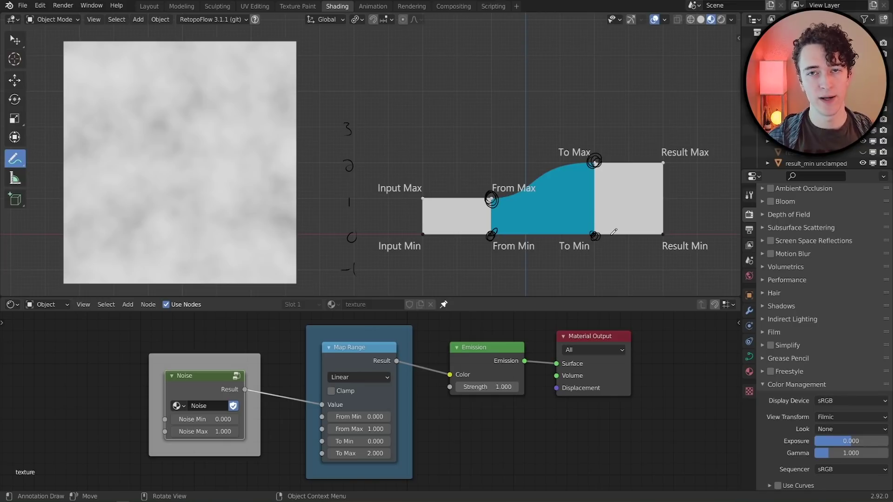
mouse_move(447, 197)
left_mouse_down()
mouse_move(462, 230)
mouse_move(430, 216)
left_mouse_up()
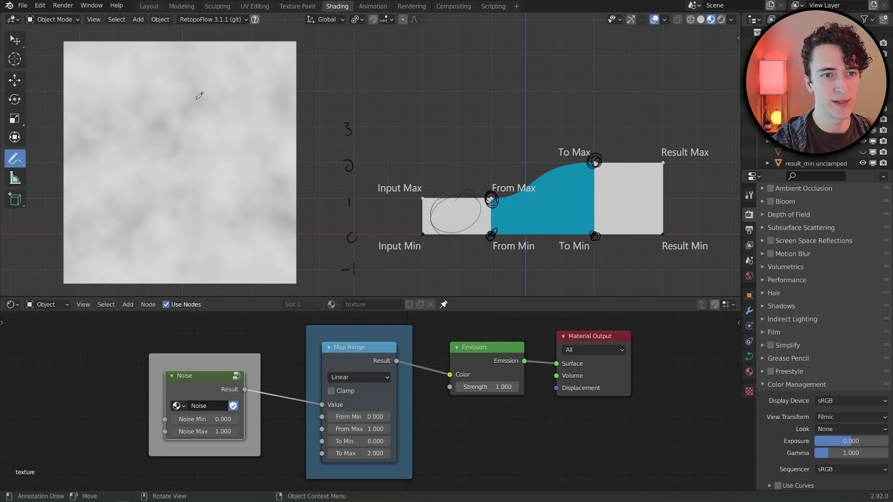
left_click(165, 89)
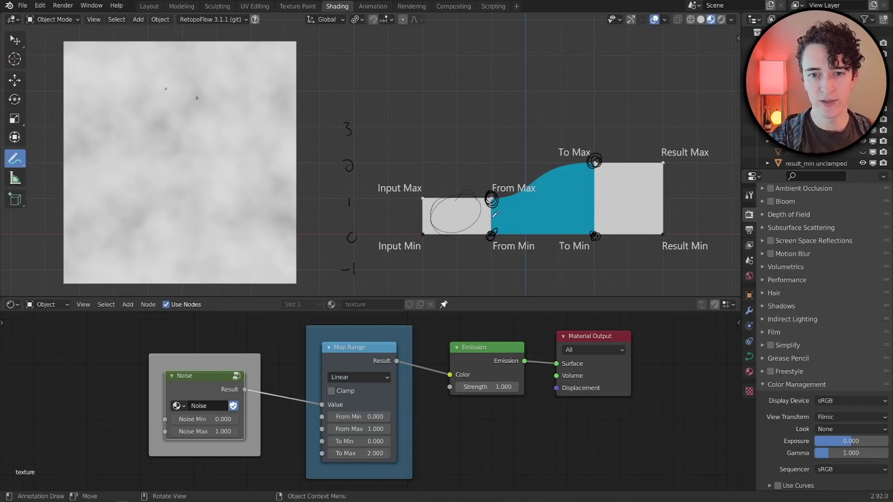
Write 0.5 and 1 on the curve, draw flow lines, and raise Noise Max to about 1.33.
mouse_move(489, 215)
left_mouse_down()
mouse_move(508, 218)
mouse_move(514, 209)
mouse_move(587, 194)
left_mouse_up()
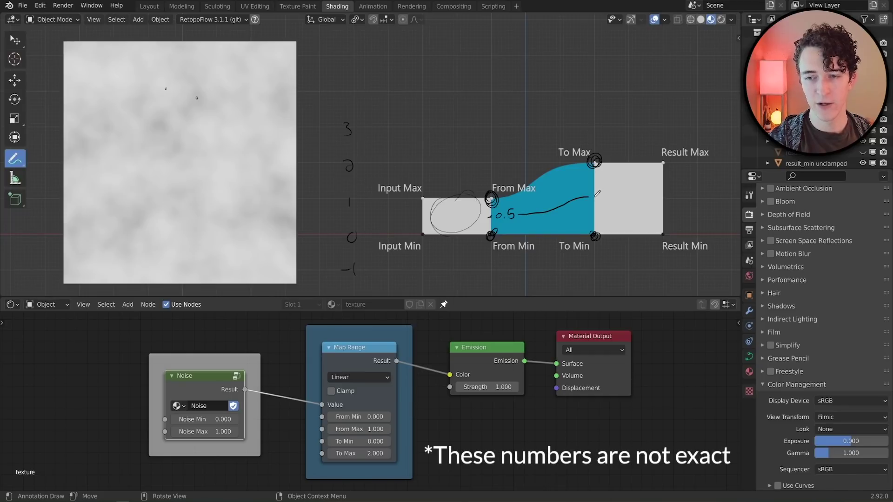
left_click_drag(600, 194, 600, 201)
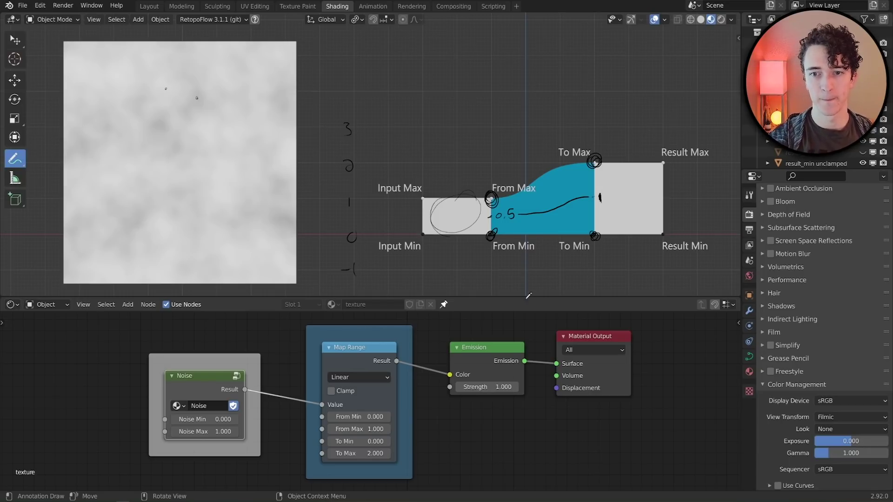
left_click_drag(494, 229, 597, 220)
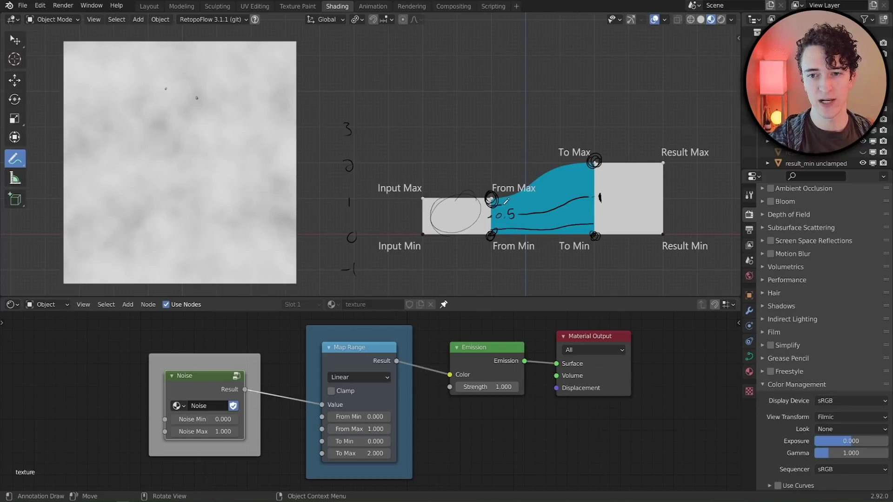
left_click_drag(507, 201, 580, 176)
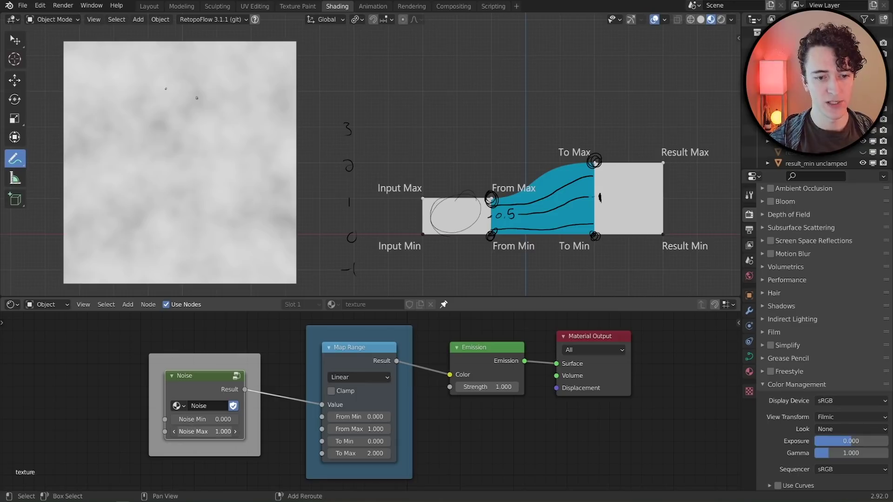
left_click_drag(207, 431, 188, 419)
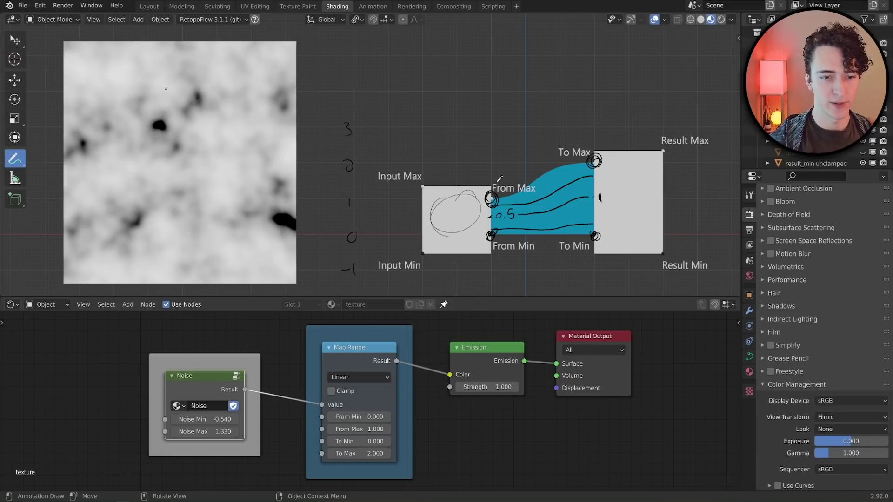
Set the Noise node's Max to 1.5.
left_click(201, 432)
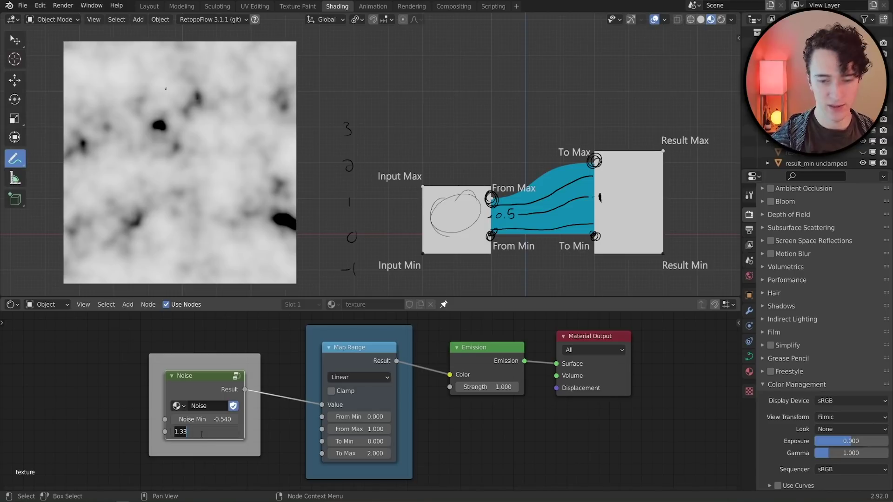
type("1.5")
key("Return")
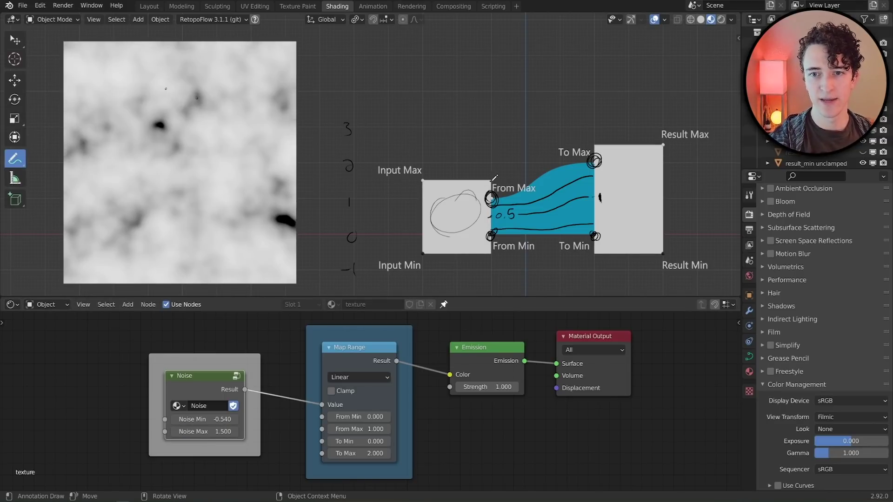
Draw lines tracing From Max to To Max and From Min to To Min, removing a stray stroke.
mouse_move(491, 182)
left_mouse_down()
mouse_move(540, 155)
mouse_move(598, 145)
left_mouse_up()
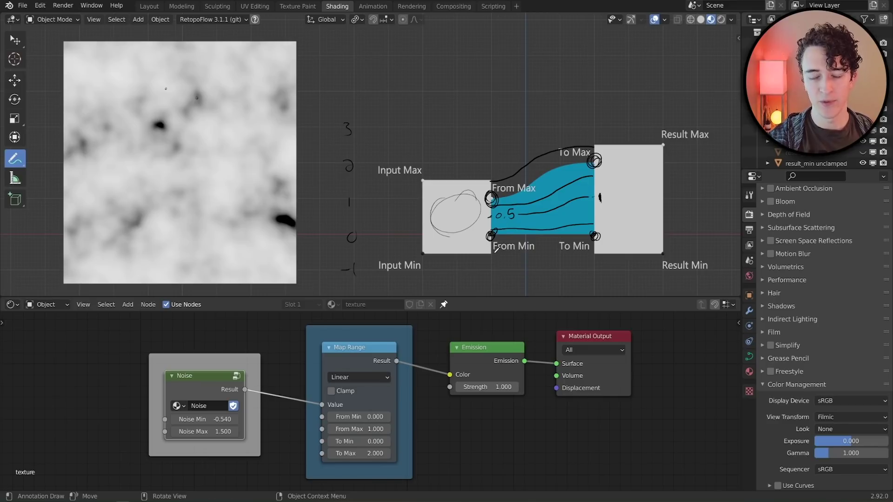
key("ctrl+z")
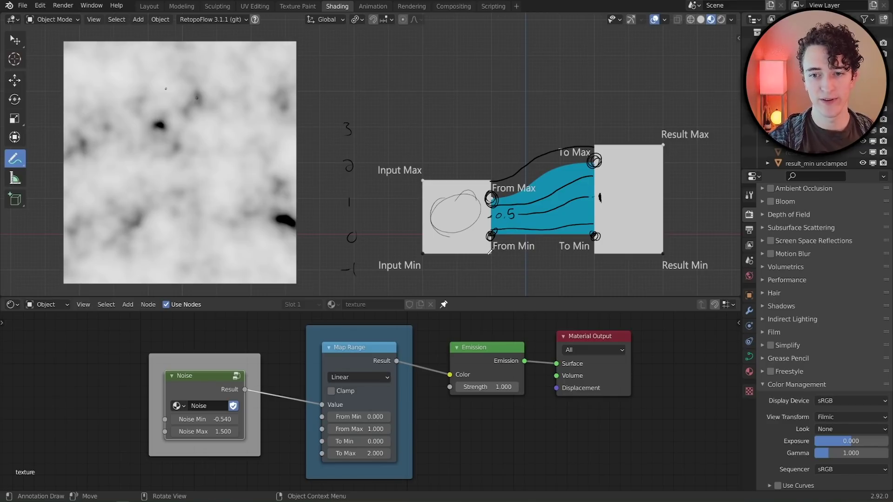
left_click_drag(490, 252, 593, 251)
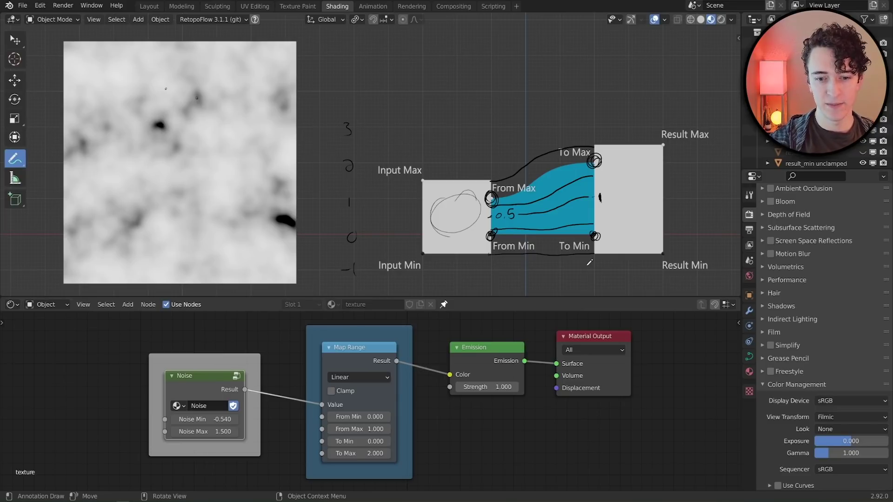
Erase the earlier diagram notes and set Map Range From Max to 0.5.
mouse_move(421, 182)
left_mouse_down("ctrl")
mouse_move(591, 232)
mouse_move(507, 174)
left_mouse_up("ctrl")
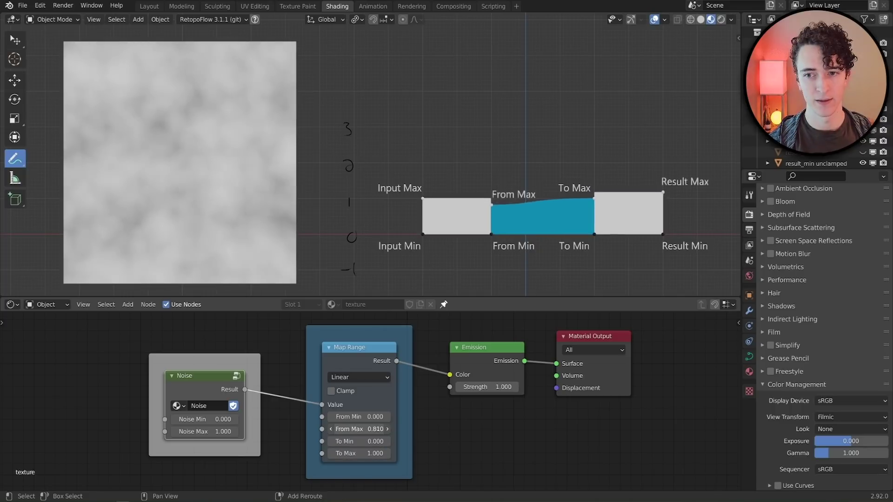
left_click_drag(367, 428, 358, 429)
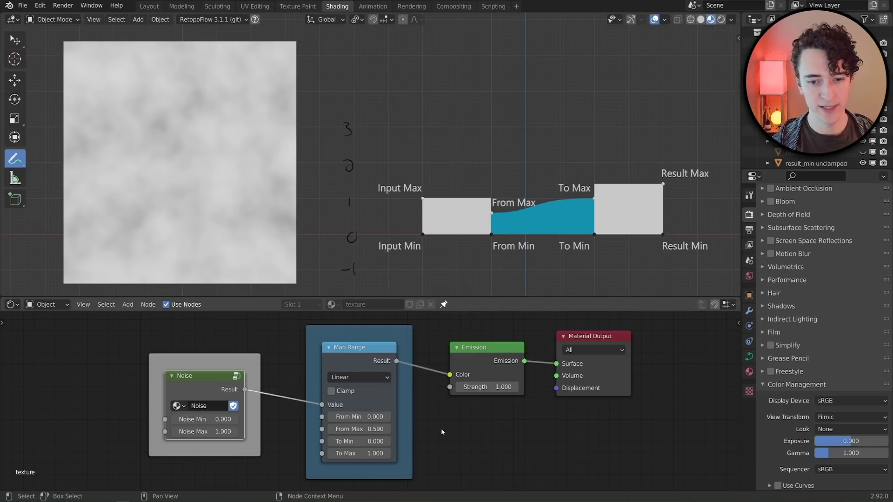
left_click(367, 428)
type("0.5")
key("Return")
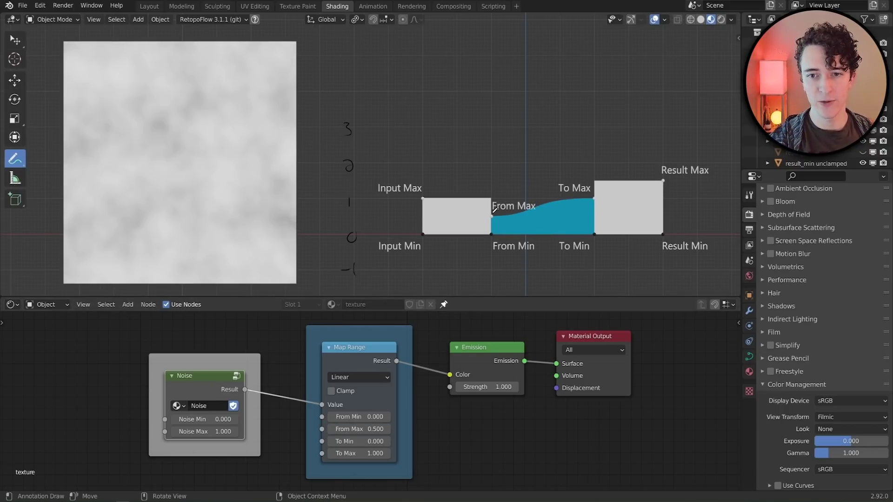
Circle the From Max and To Max points and draw a line linking them.
left_click_drag(492, 213, 494, 217)
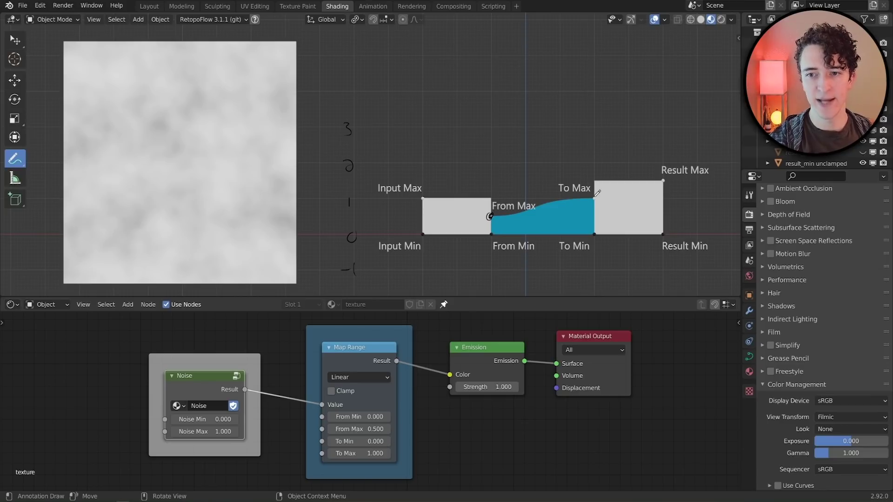
left_click_drag(597, 197, 596, 198)
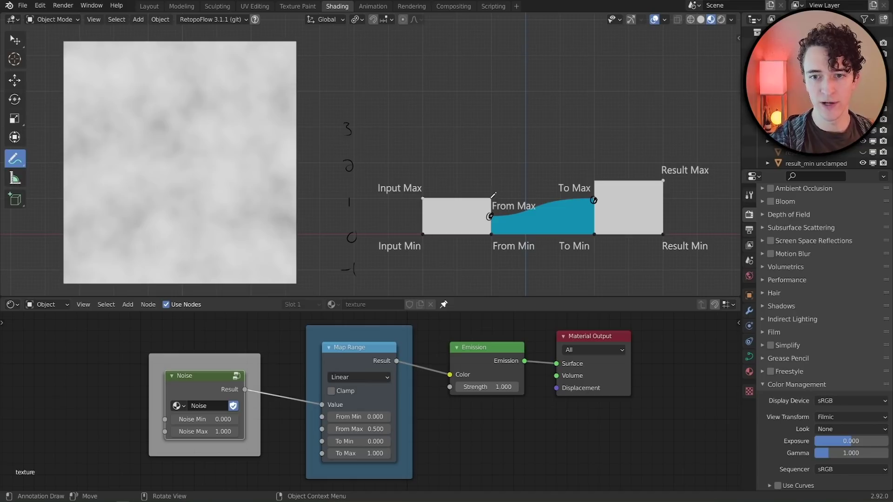
left_click_drag(491, 199, 588, 182)
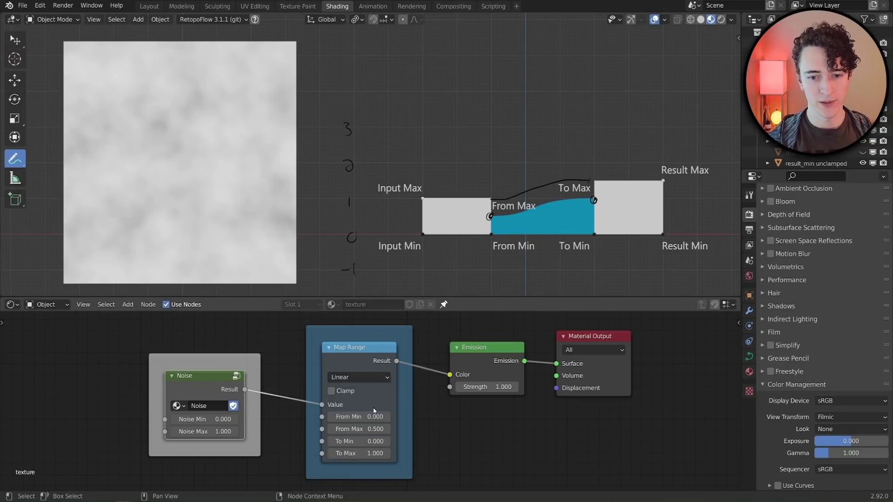
Raise From Min to 0.26, mark the From Min and To Min corners, and link them.
mouse_move(372, 417)
left_mouse_down()
mouse_move(395, 417)
mouse_move(362, 416)
left_mouse_up()
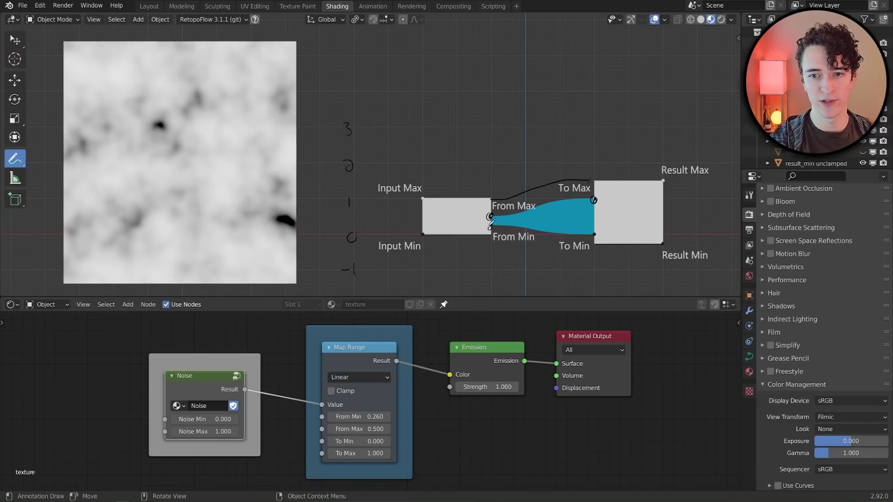
left_click_drag(492, 225, 490, 228)
left_click_drag(598, 230, 596, 234)
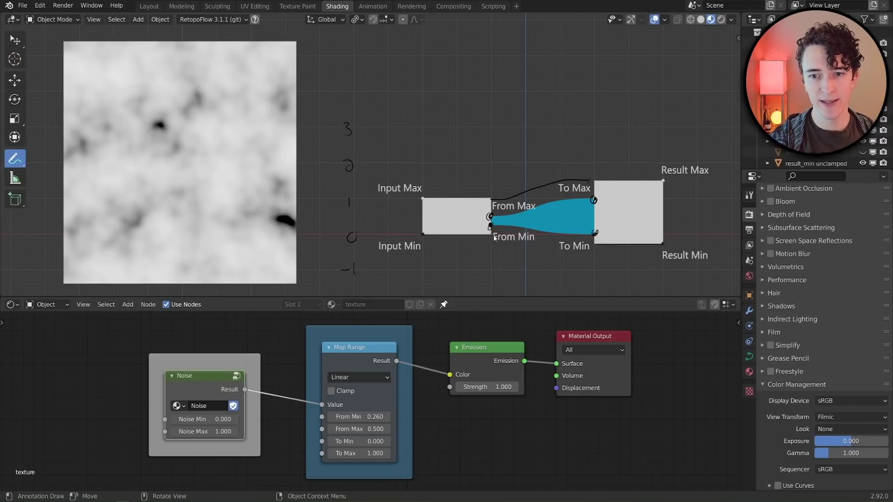
left_click_drag(495, 233, 604, 247)
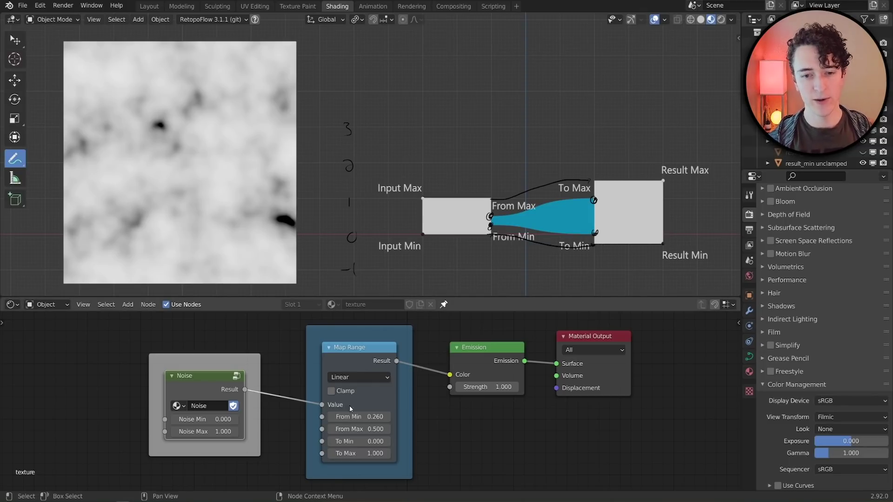
Enable Clamp, hatch the red clipped regions above and below, and lower Noise Min to -0.63.
left_click(347, 391)
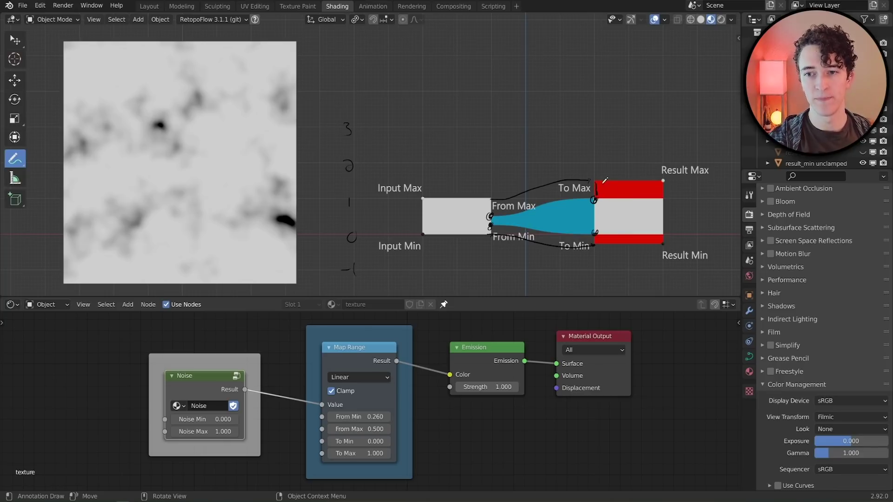
mouse_move(615, 180)
left_mouse_down()
mouse_move(599, 193)
mouse_move(663, 183)
left_mouse_up()
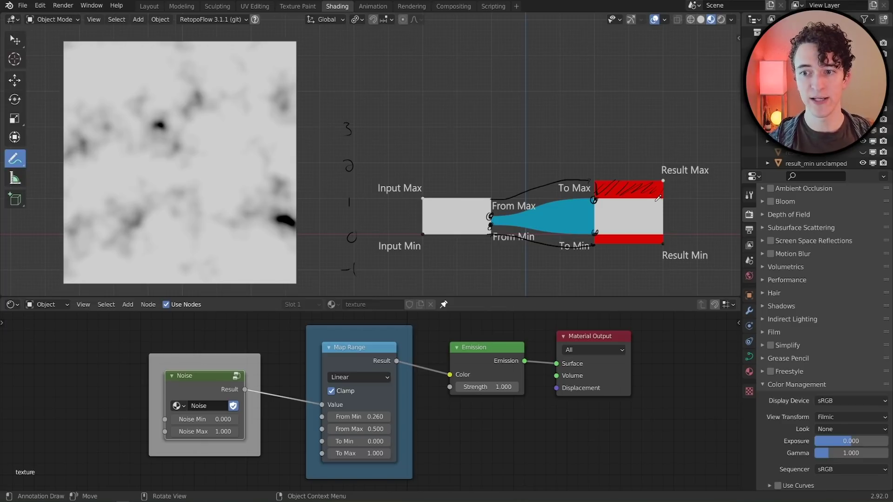
left_click_drag(602, 200, 661, 199)
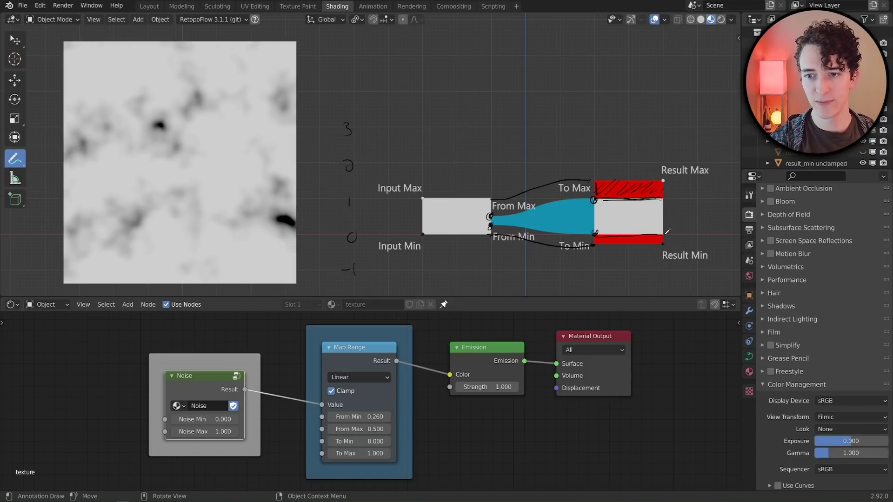
left_click_drag(600, 237, 668, 240)
left_click_drag(204, 419, 148, 419)
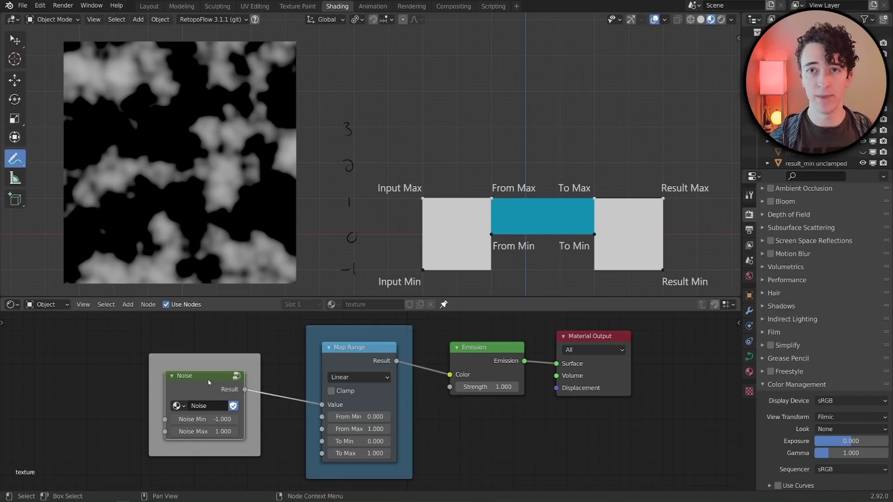
Set Map Range From Min to -1 and sketch curves across the blue remap area.
left_click(358, 417)
type("-1")
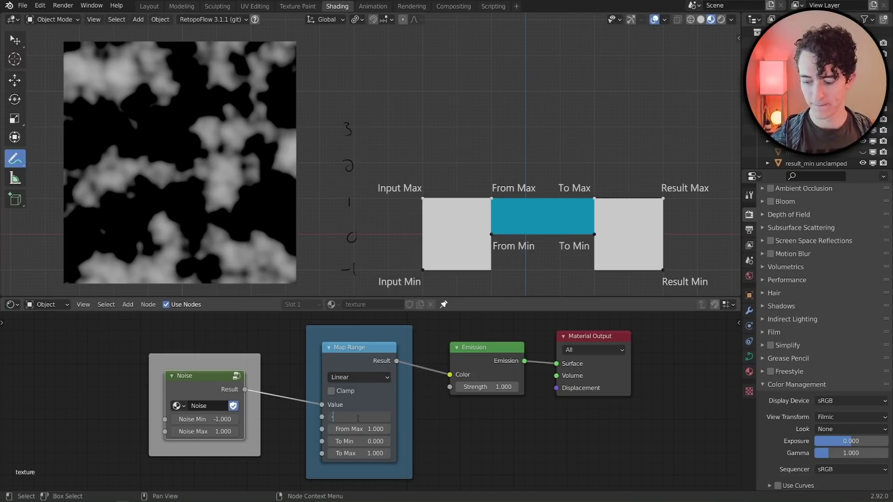
key("Return")
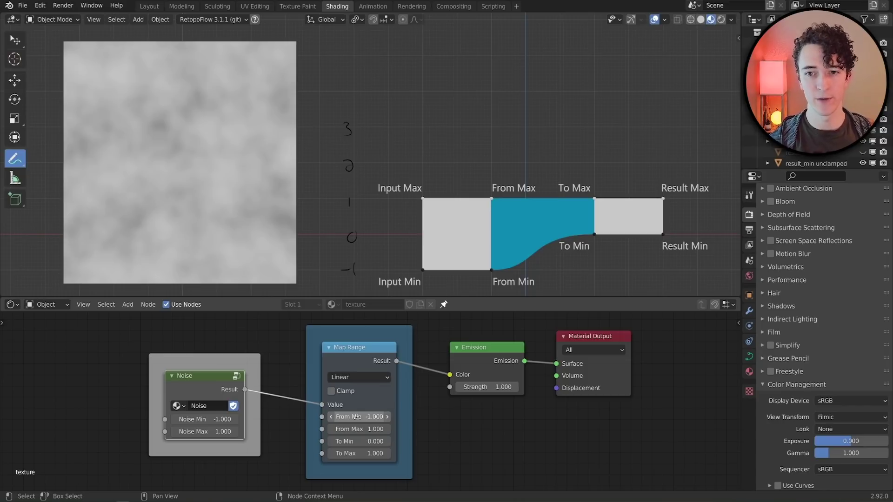
left_click_drag(490, 245, 594, 217)
mouse_move(491, 215)
left_mouse_down()
mouse_move(566, 208)
mouse_move(590, 221)
left_mouse_up()
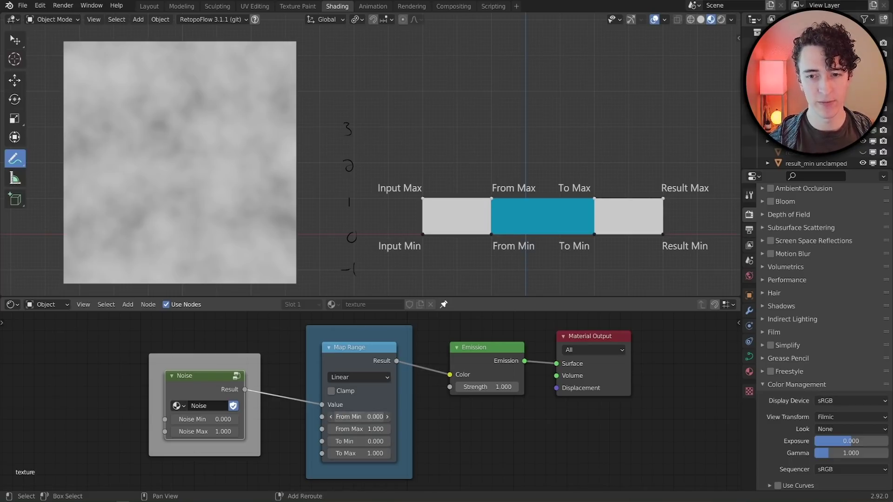
Raise From Min to 0.47, enable Clamp, and hatch the clipped input and red To Min regions.
left_click_drag(358, 417, 401, 416)
left_click(338, 392)
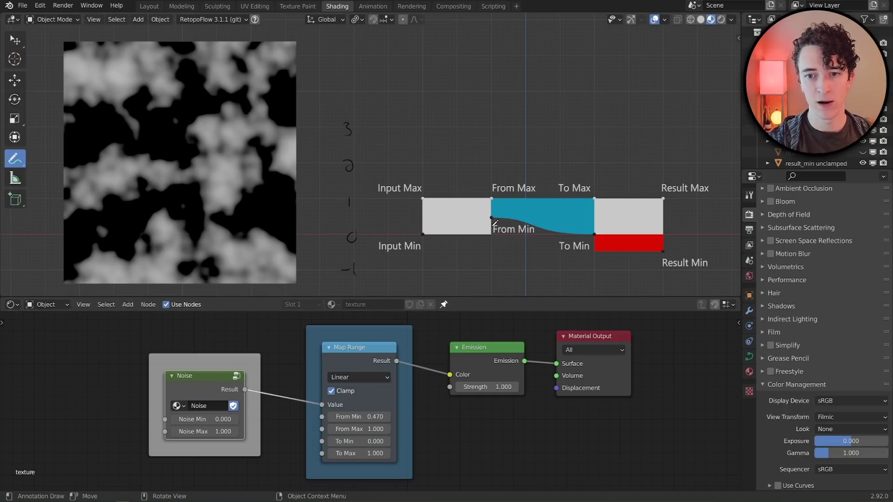
mouse_move(492, 217)
left_mouse_down()
mouse_move(438, 225)
mouse_move(490, 218)
mouse_move(489, 228)
left_mouse_up()
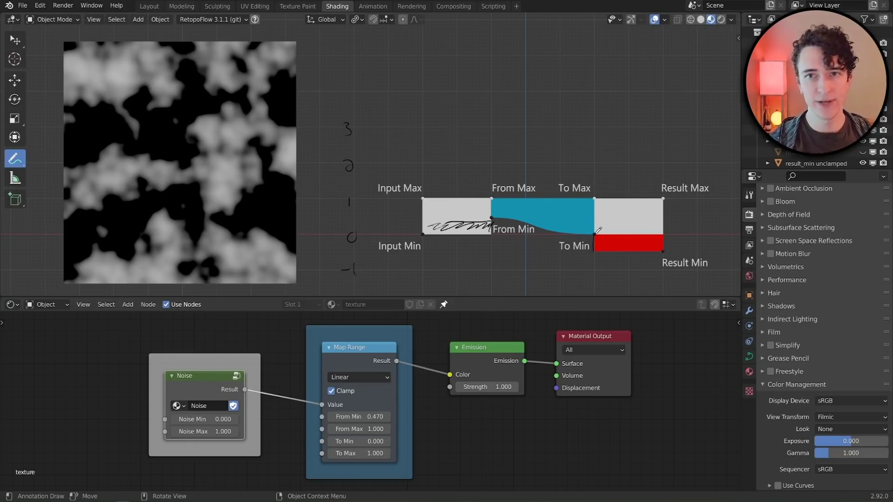
left_click_drag(596, 240, 662, 242)
left_click_drag(492, 231, 594, 250)
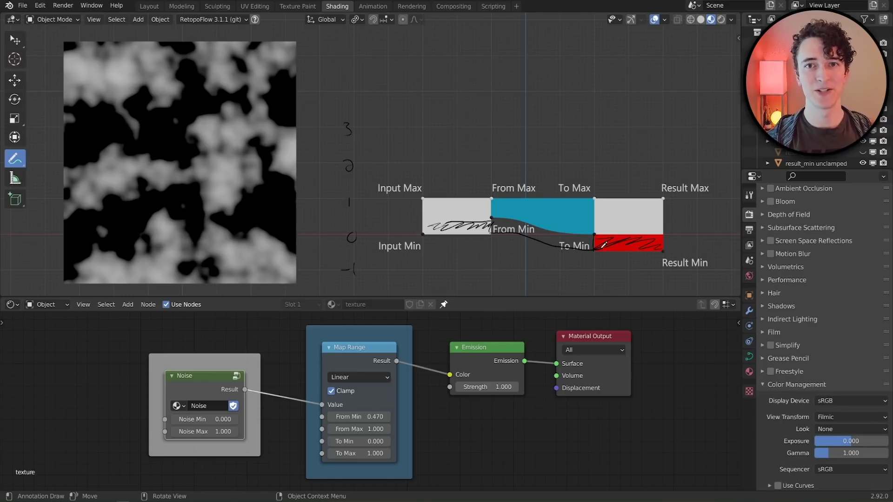